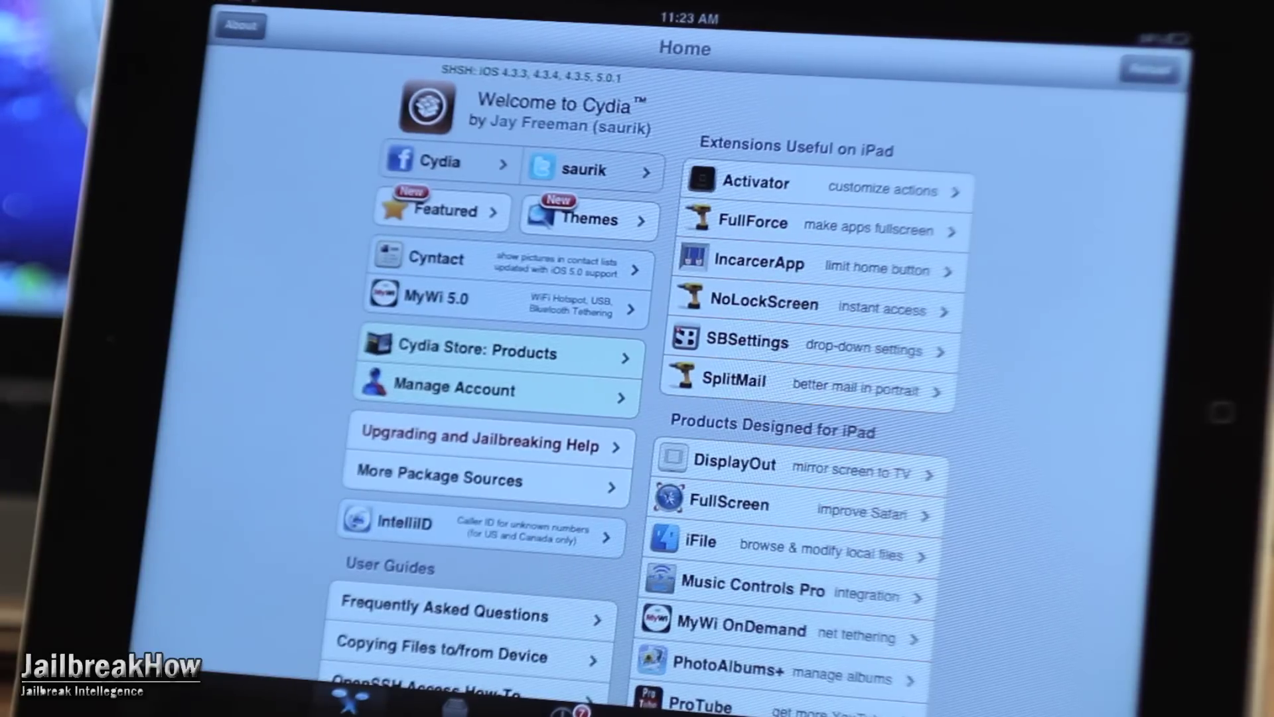
# Search Cydia for 'Spire', view the installed Spire For iPad/iPad2 package, then return home.
pyautogui.click(786, 702)
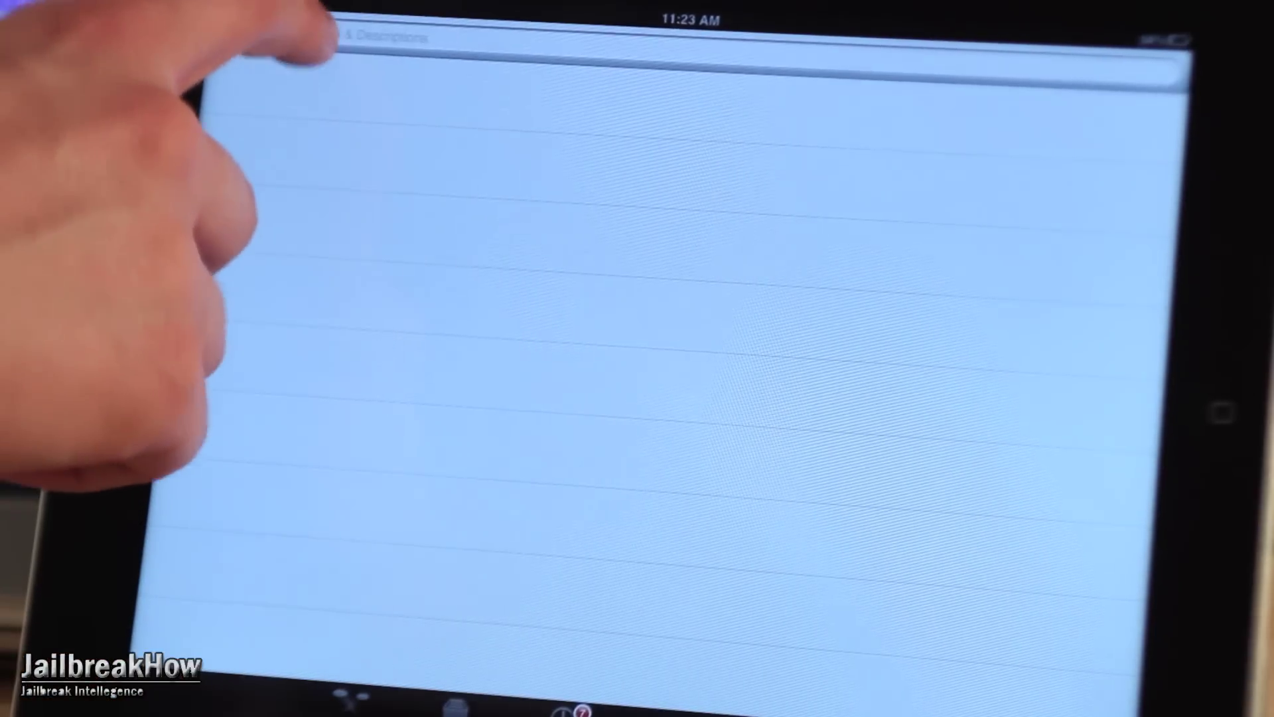
pyautogui.click(298, 35)
pyautogui.write('Spire')
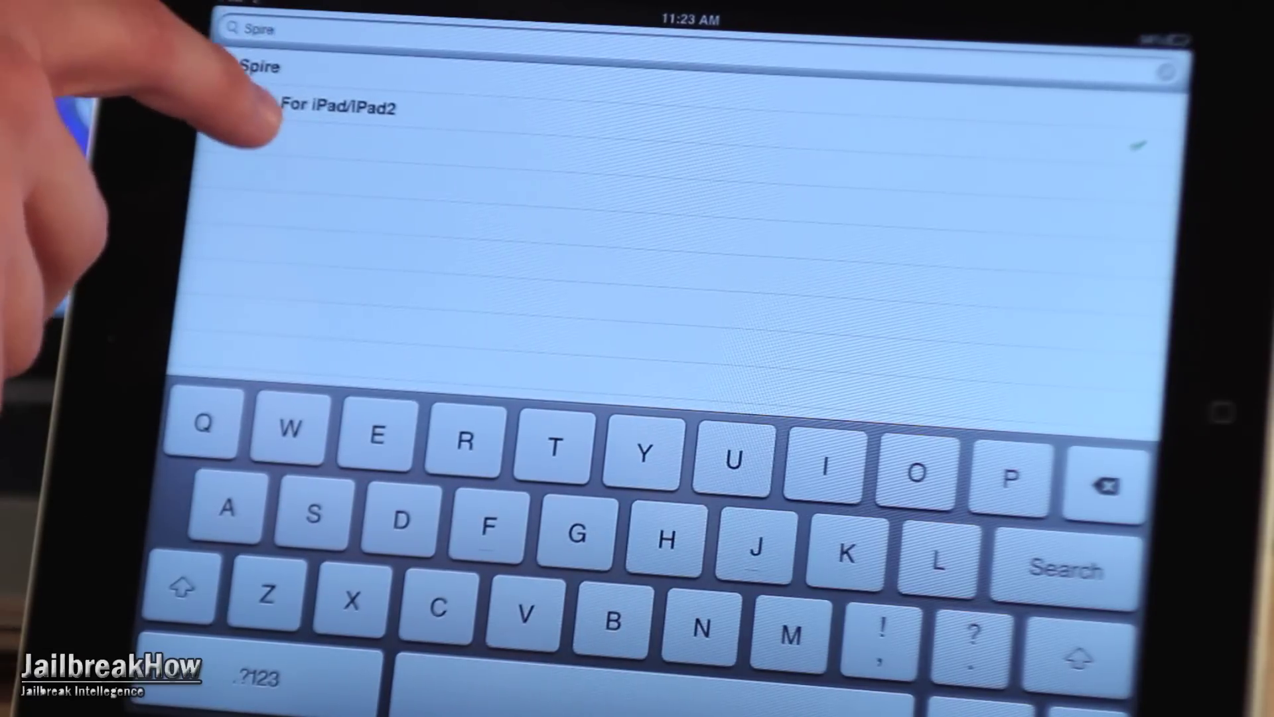
pyautogui.click(259, 107)
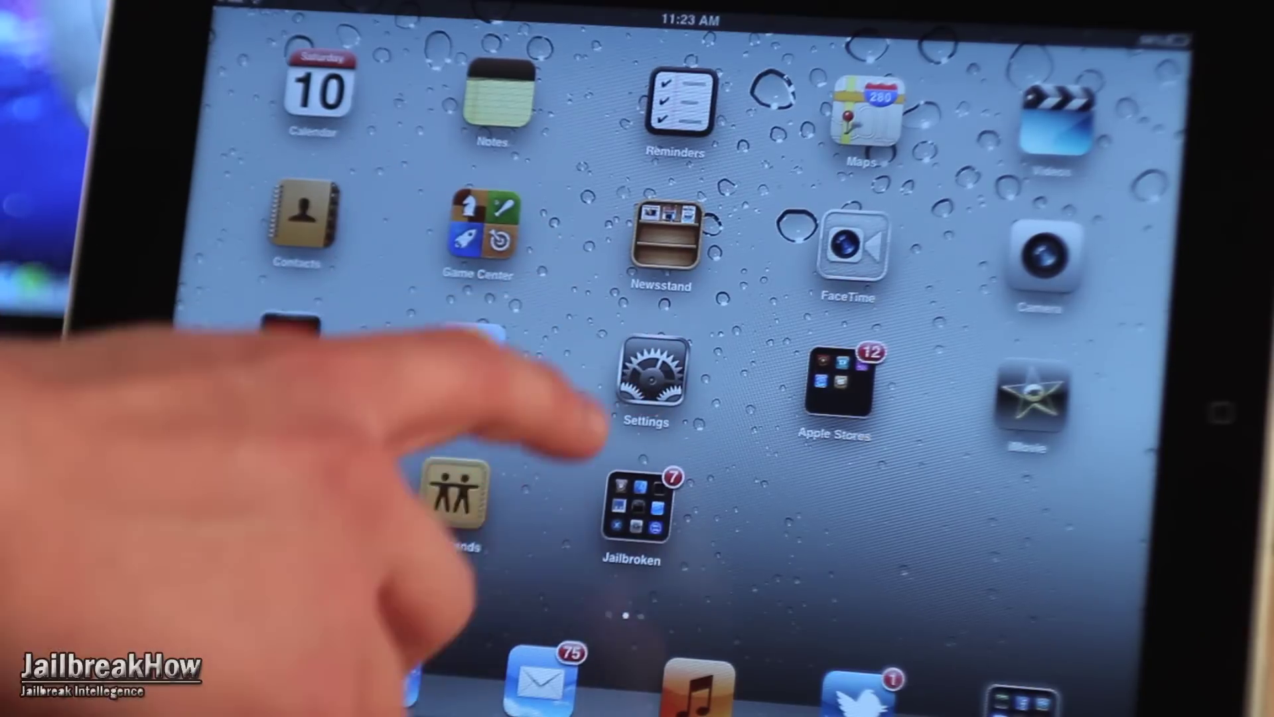
pyautogui.click(652, 371)
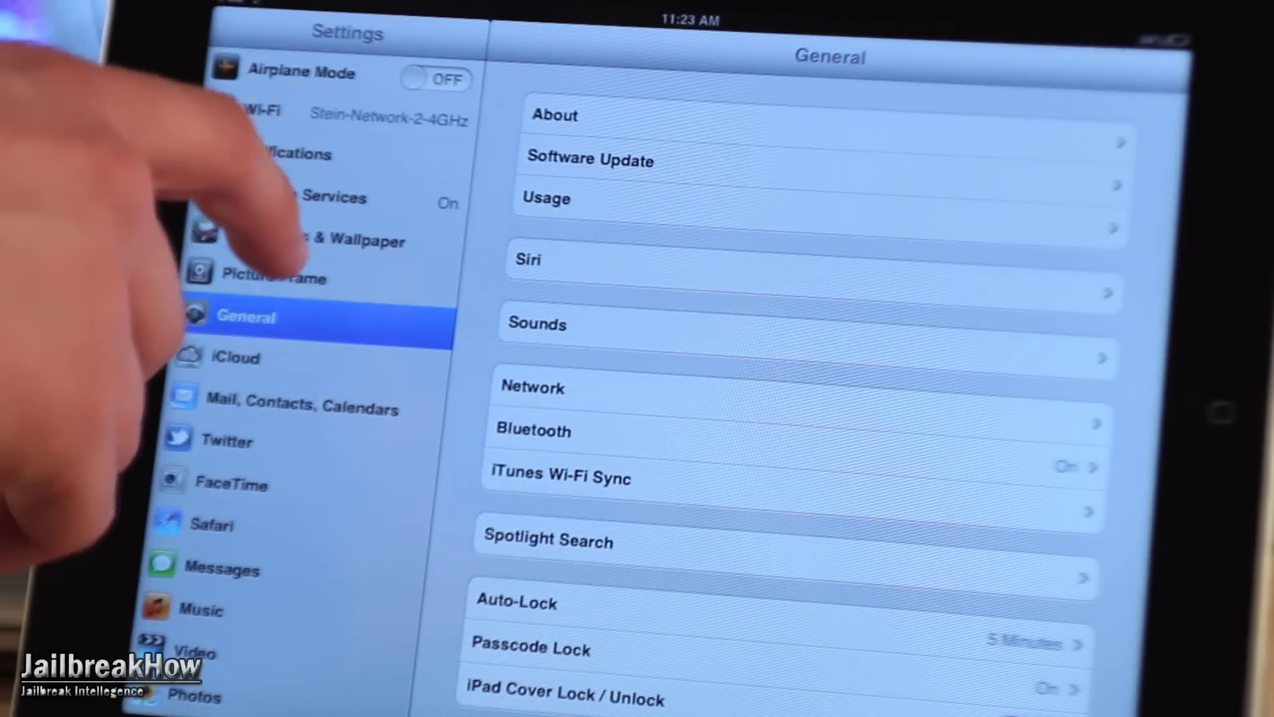
pyautogui.click(588, 267)
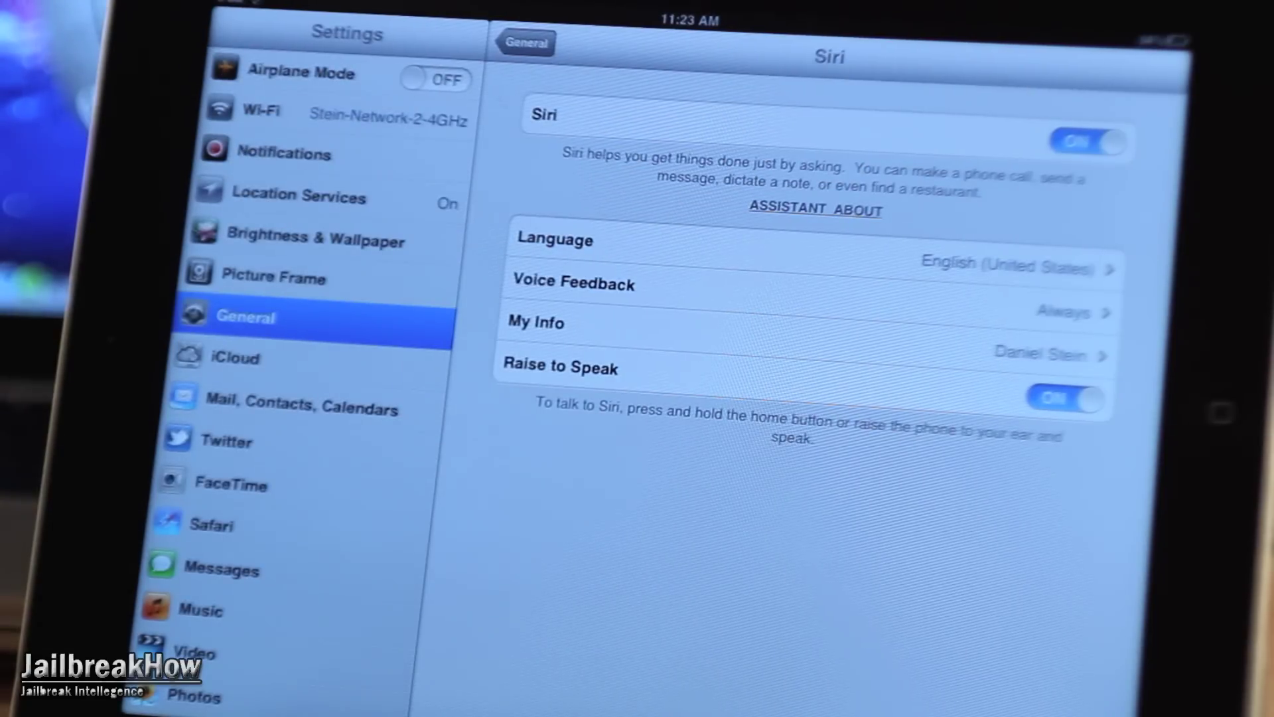
pyautogui.scroll(-5, 299, 448)
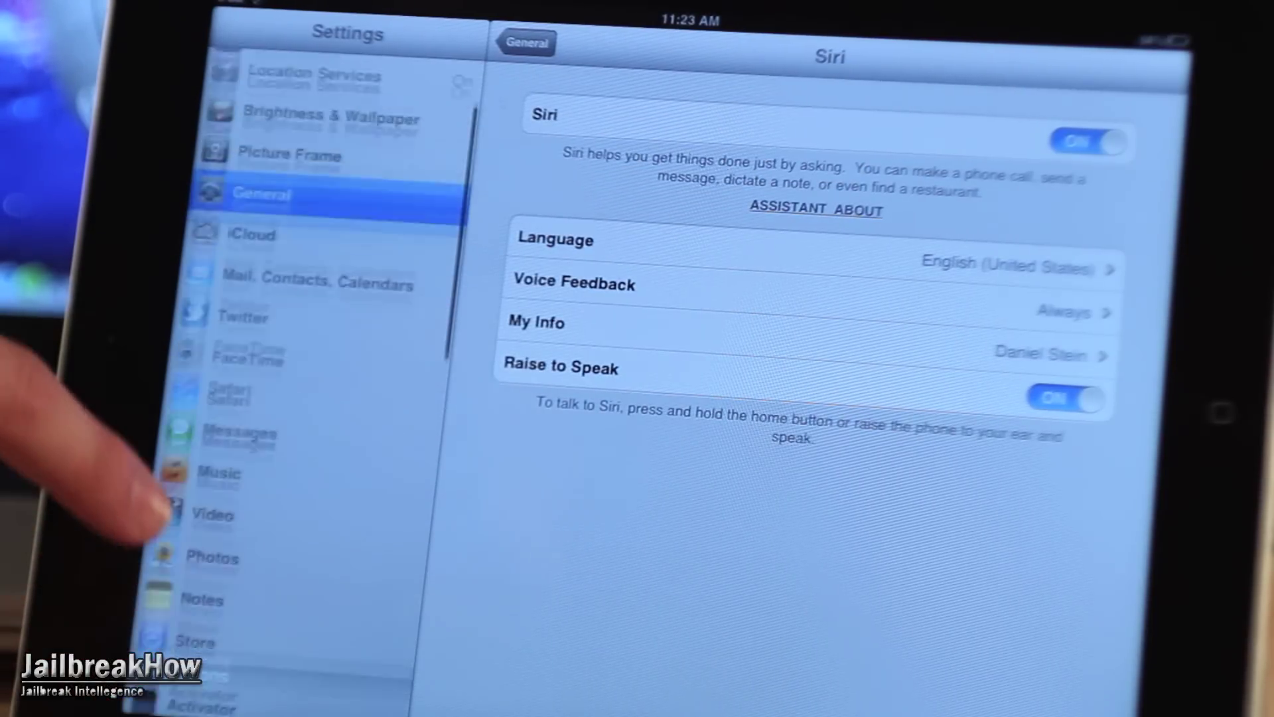
pyautogui.scroll(-2, 300, 498)
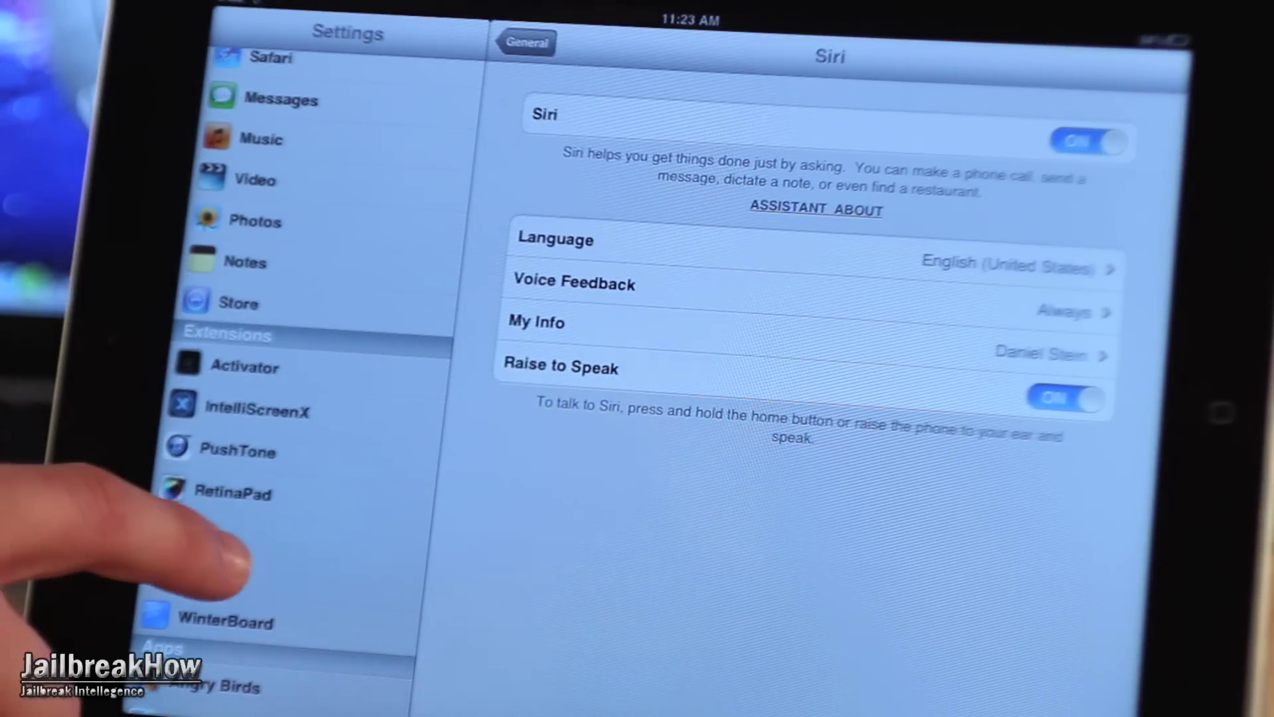
pyautogui.scroll(-1, 263, 543)
pyautogui.click(278, 536)
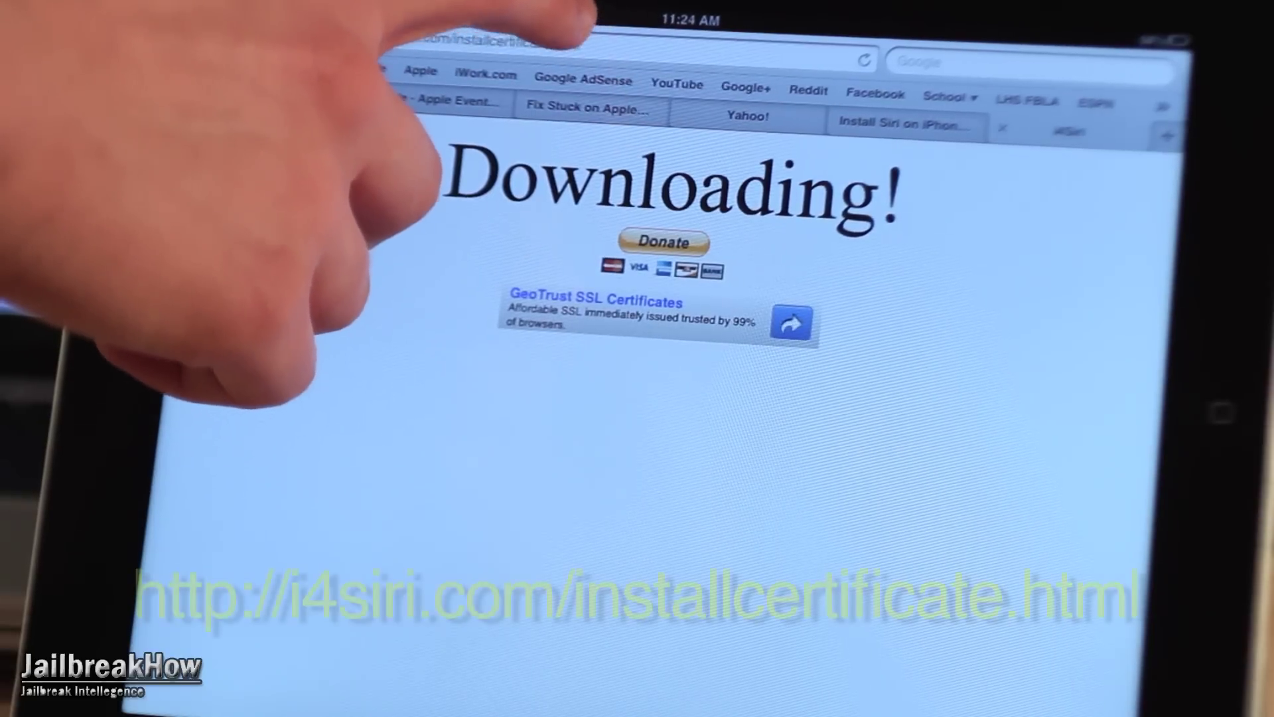
pyautogui.click(592, 45)
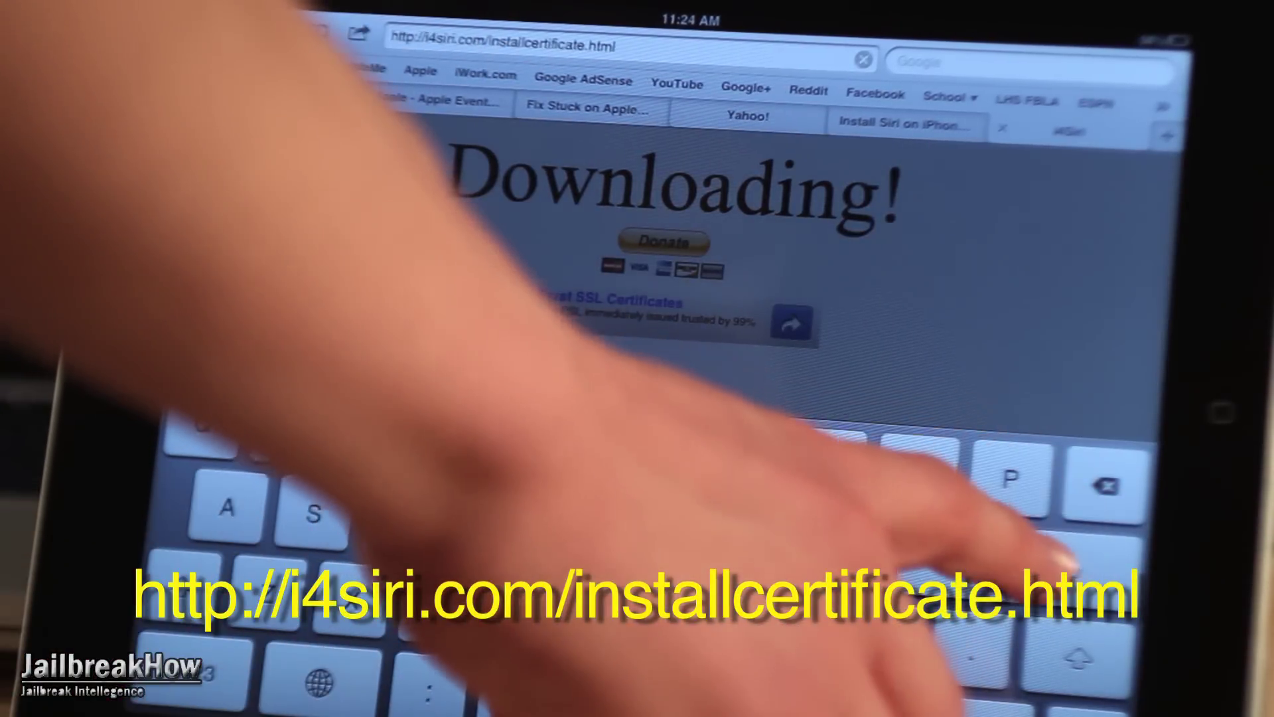
pyautogui.click(1071, 558)
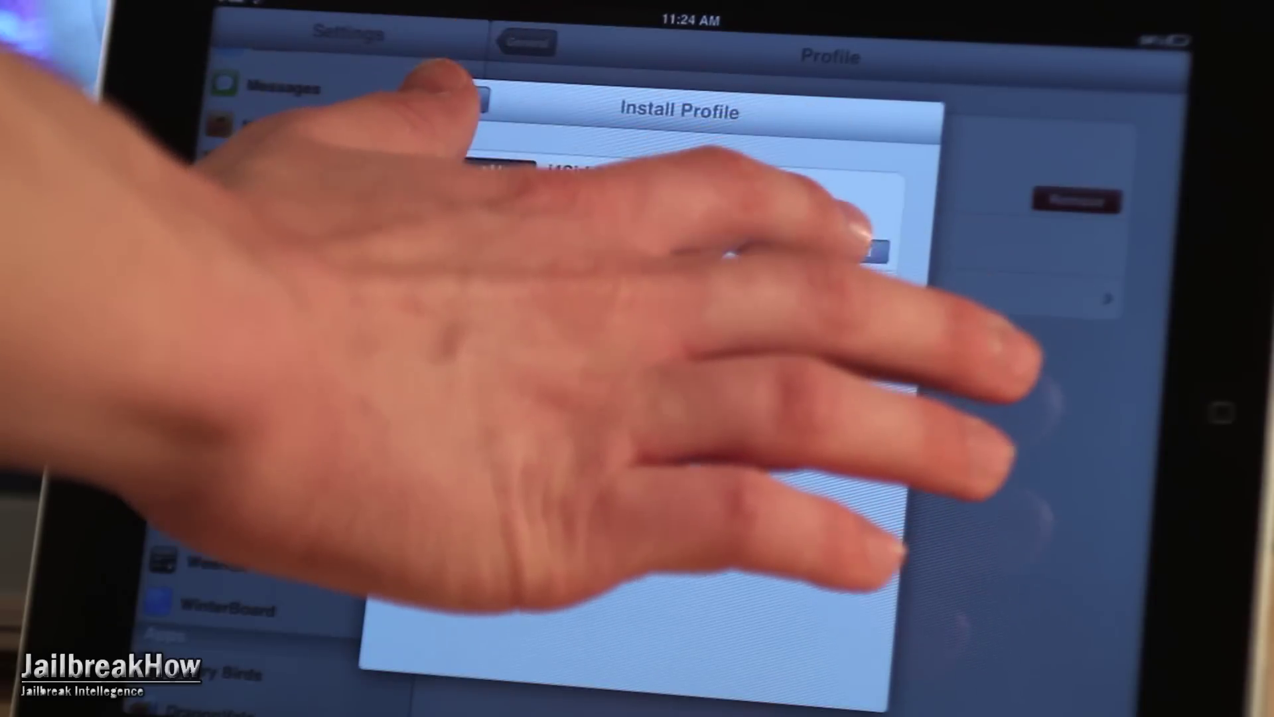
# Install and confirm the trusted i4Siri Server certificate profile, finishing the installation.
pyautogui.click(852, 251)
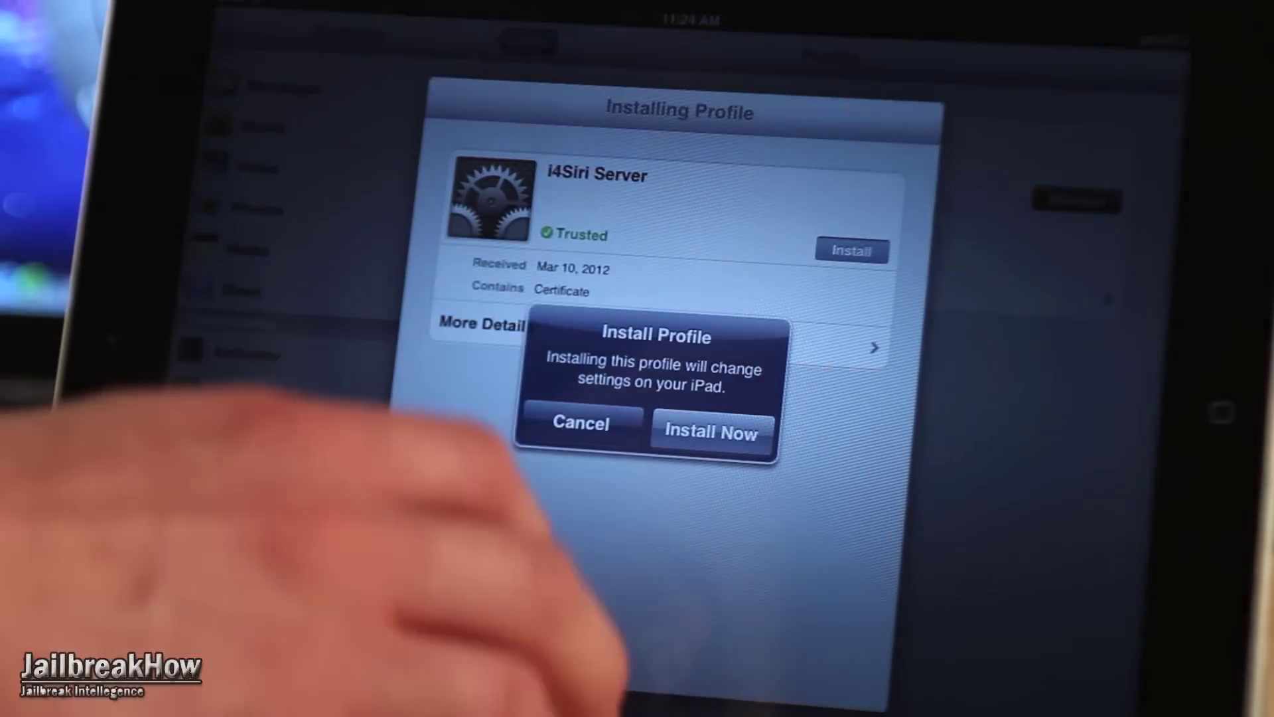
pyautogui.click(711, 433)
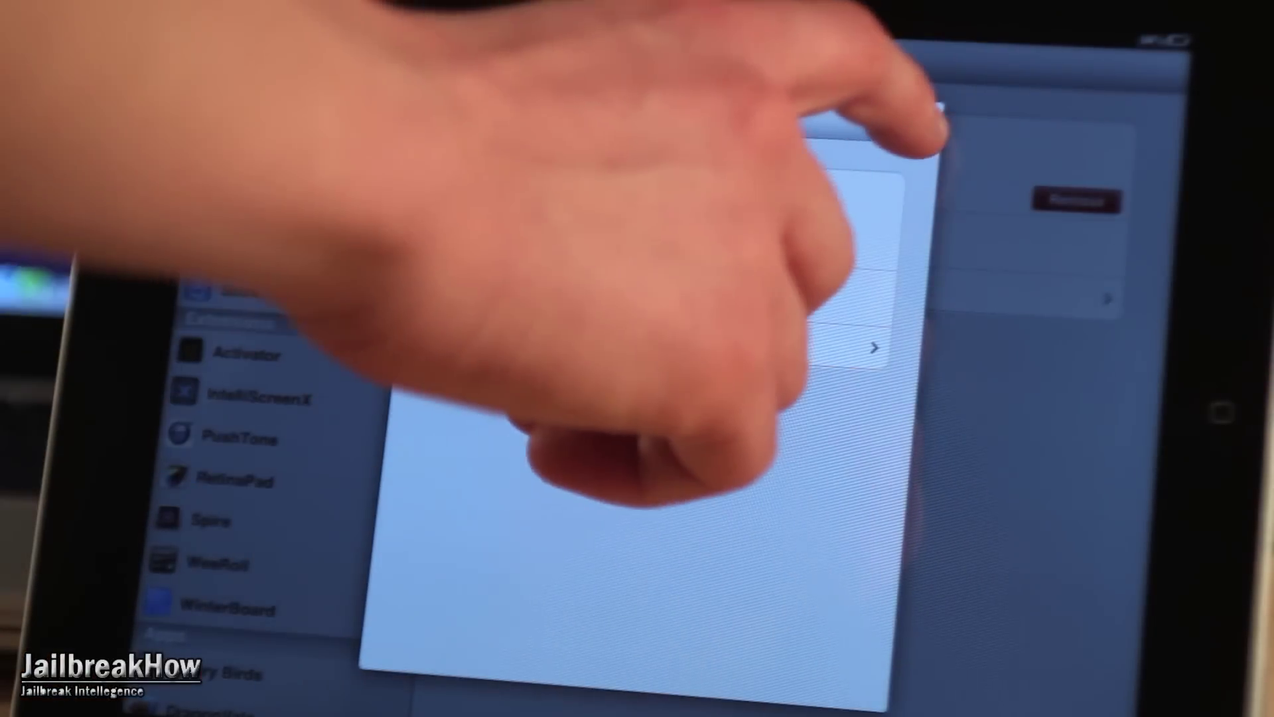
pyautogui.click(911, 122)
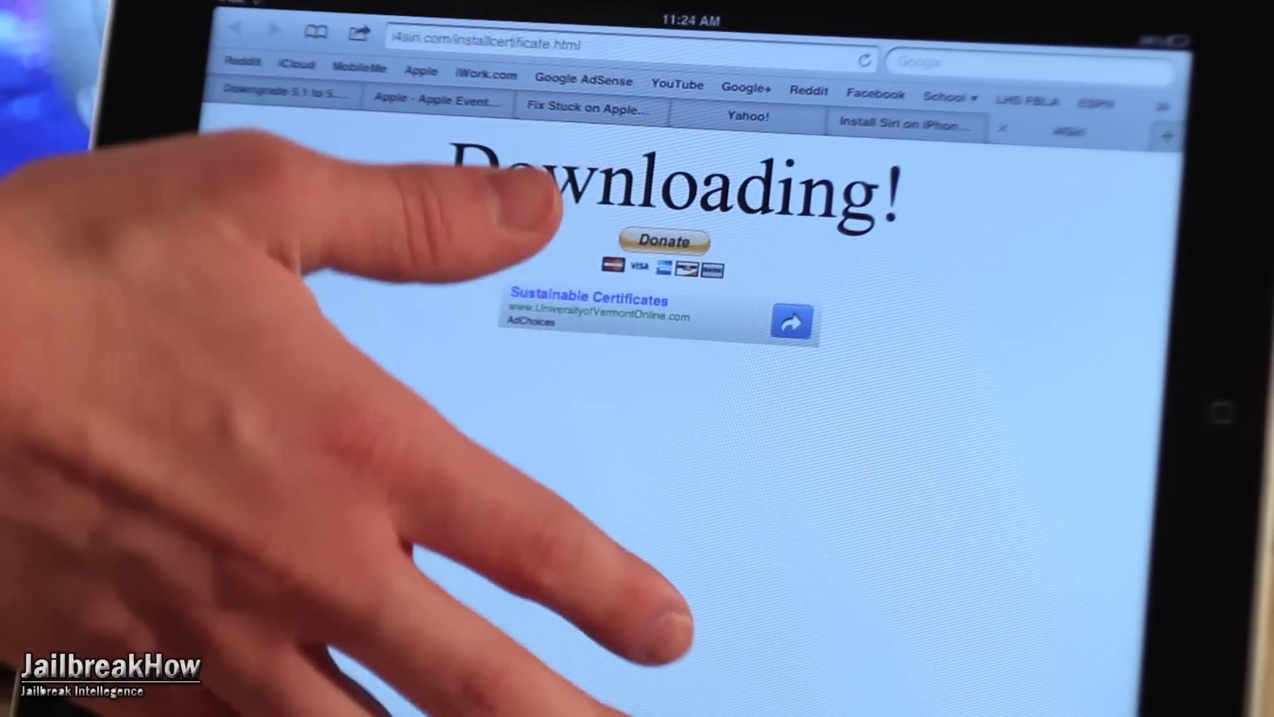
# Switch to Settings from the recent apps bar, then launch Siri so it starts listening.
pyautogui.moveTo(557, 558); pyautogui.dragTo(558, 249)
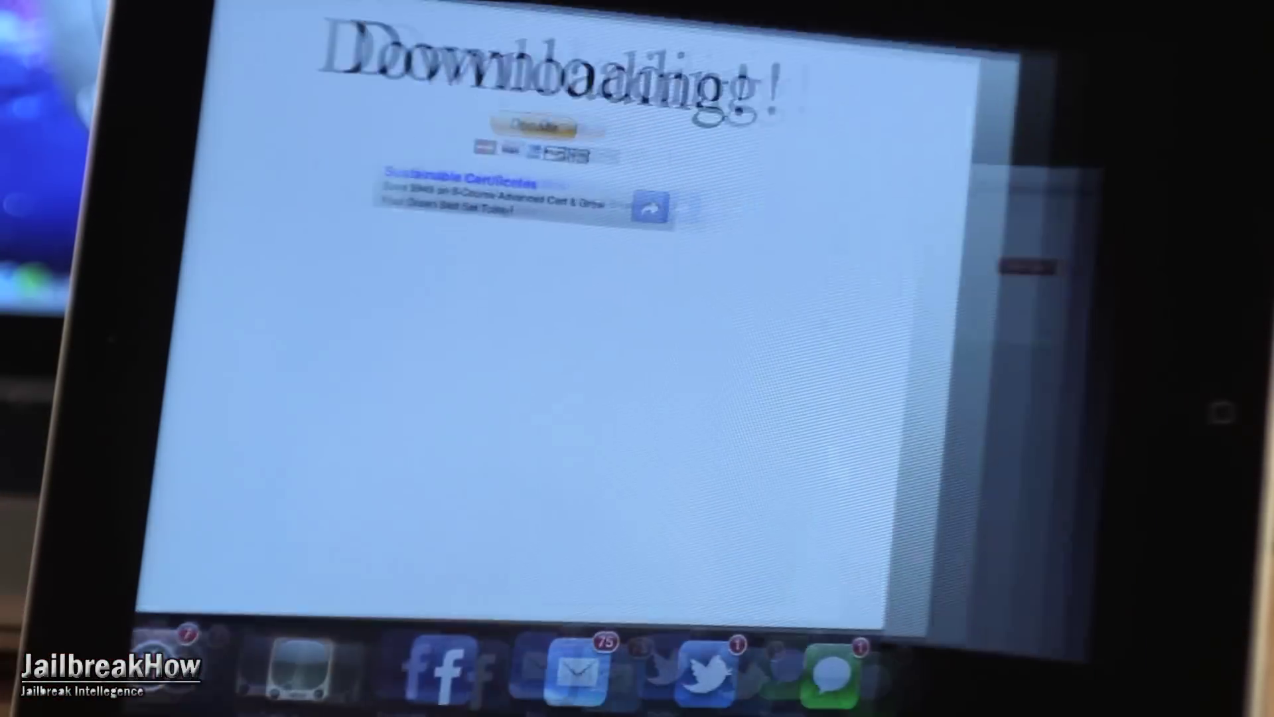
pyautogui.click(299, 667)
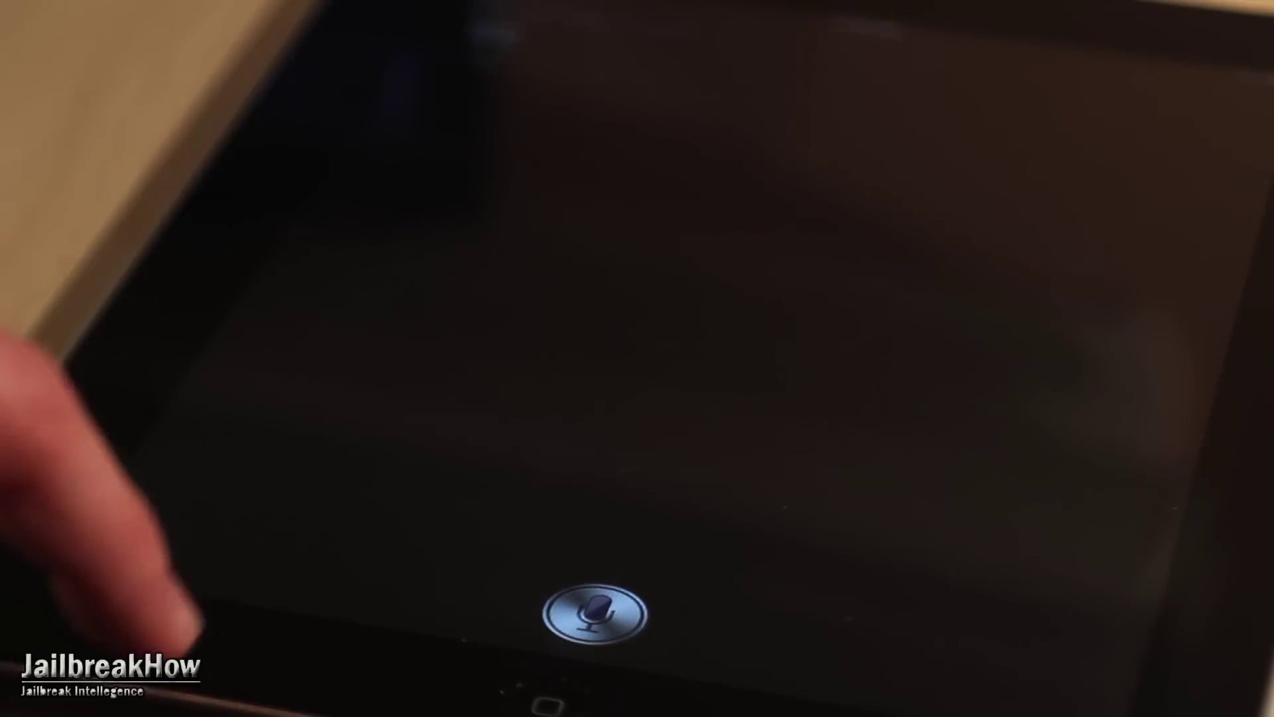
pyautogui.click(594, 613)
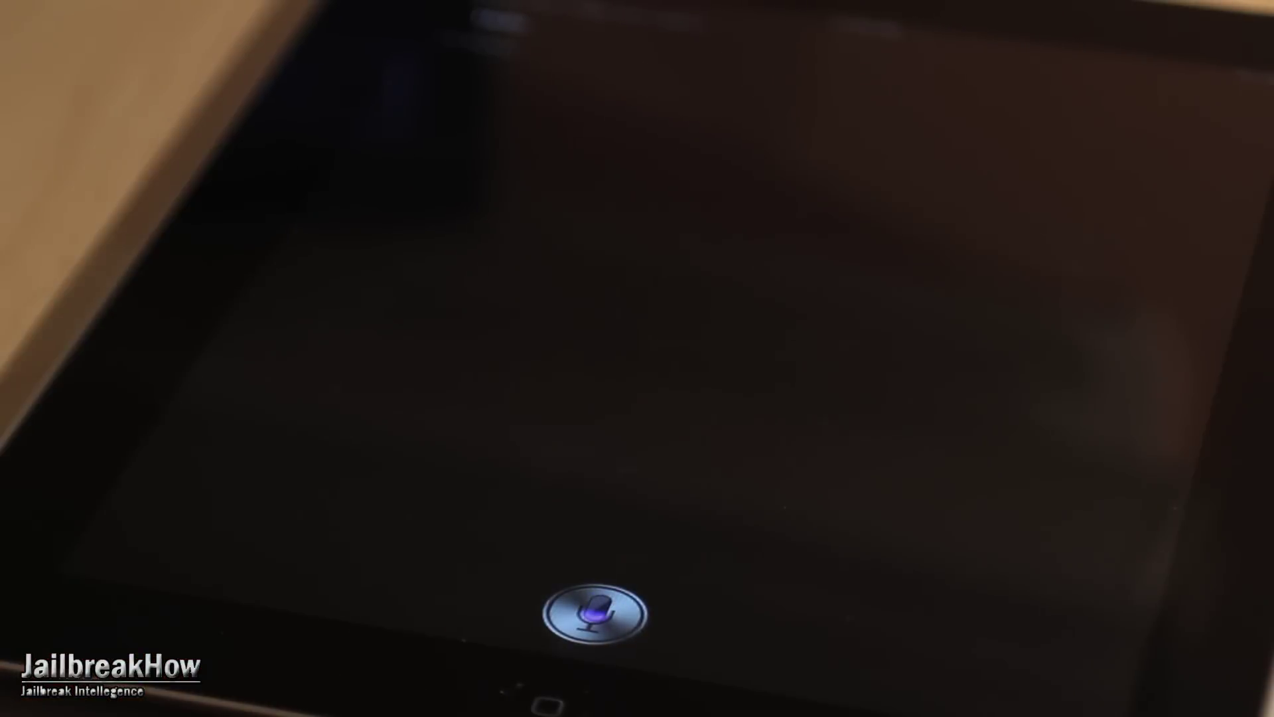